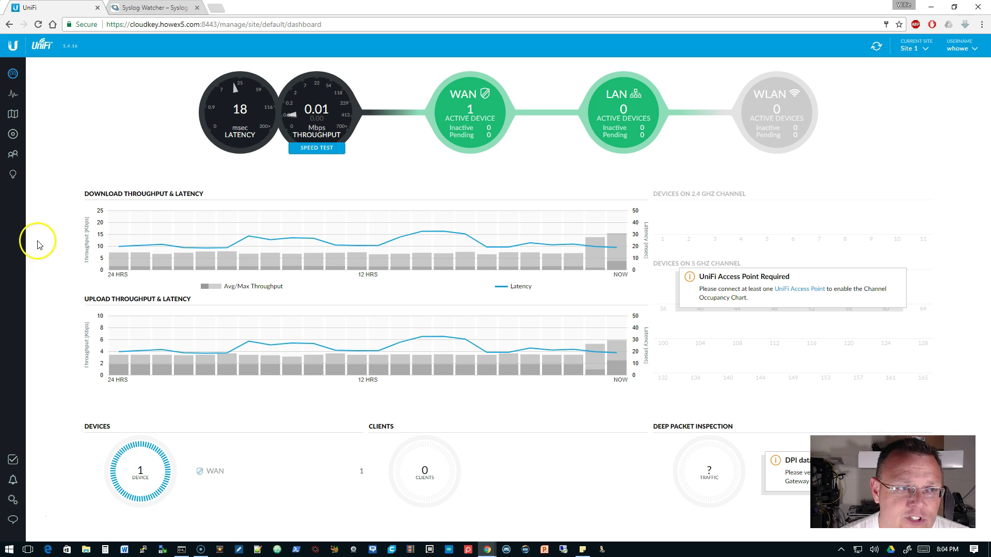
Review the Syslog Watcher 4.8.6 product page in Chrome, then launch the installed application
{"action": "left_click", "coordinate": [151, 8]}
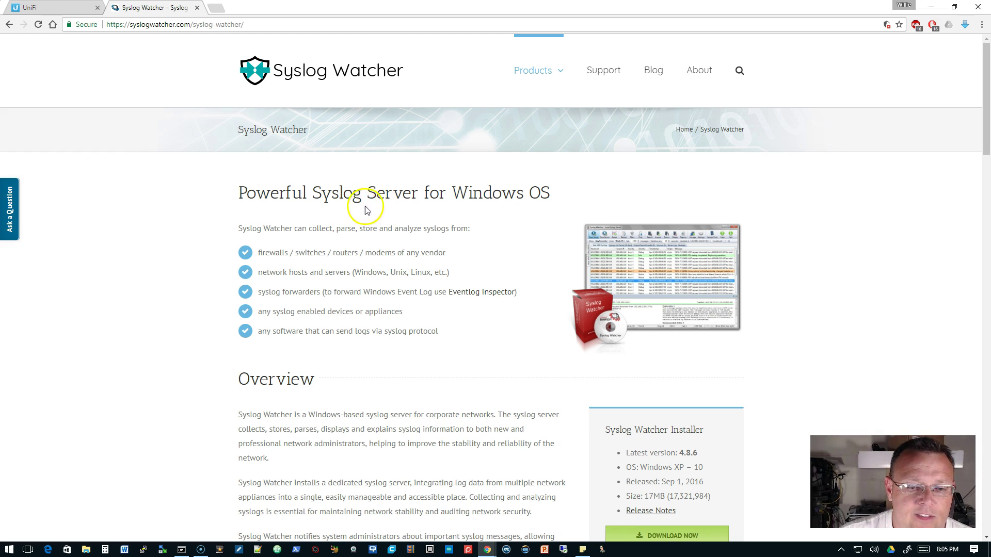
{"action": "scroll", "coordinate": [590, 339], "scroll_direction": "down", "scroll_amount": 4}
{"action": "scroll", "coordinate": [590, 340], "scroll_direction": "up", "scroll_amount": 4}
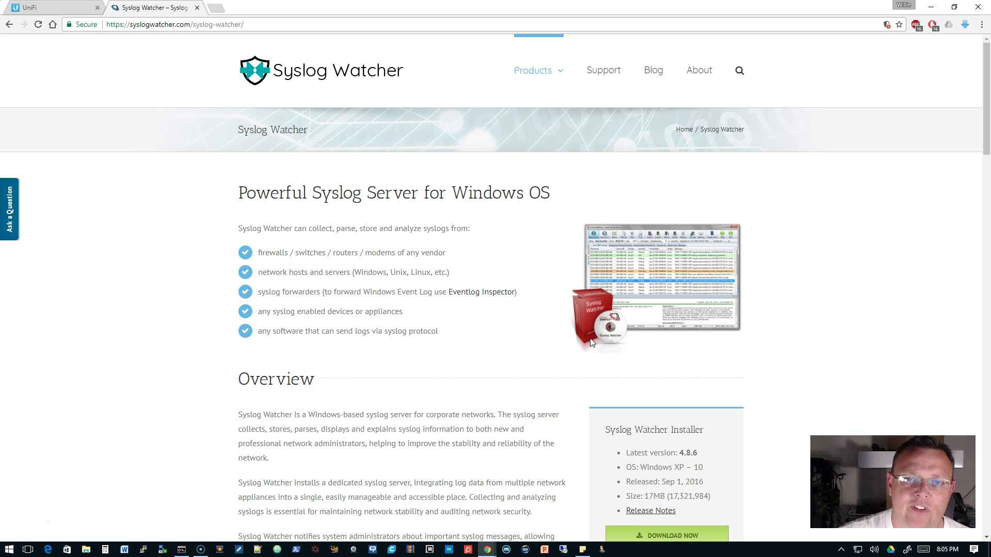
{"action": "left_click", "coordinate": [600, 550]}
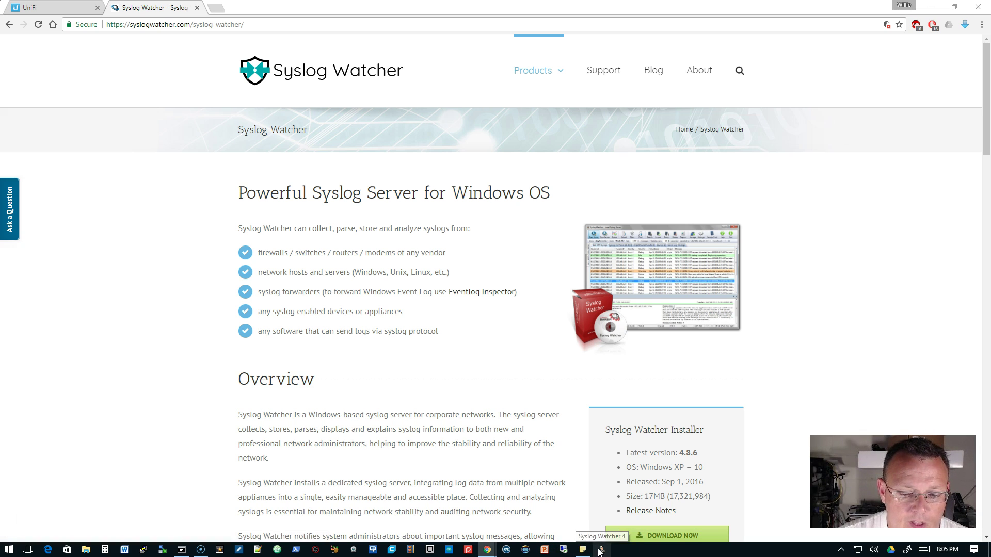
Run Syslog Watcher as a standalone application and delete all 25 old USG syslog entries
{"action": "left_click", "coordinate": [588, 490]}
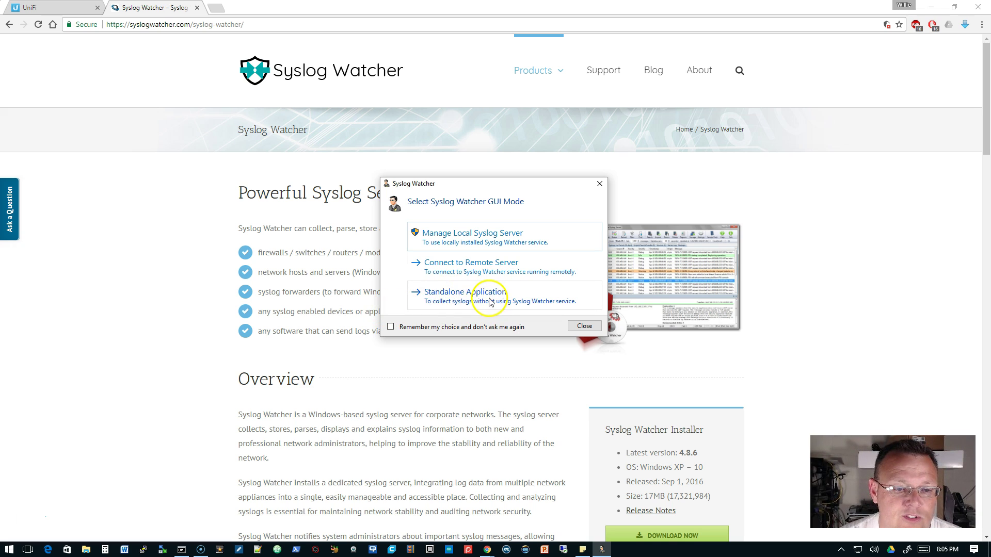
{"action": "left_click", "coordinate": [465, 302]}
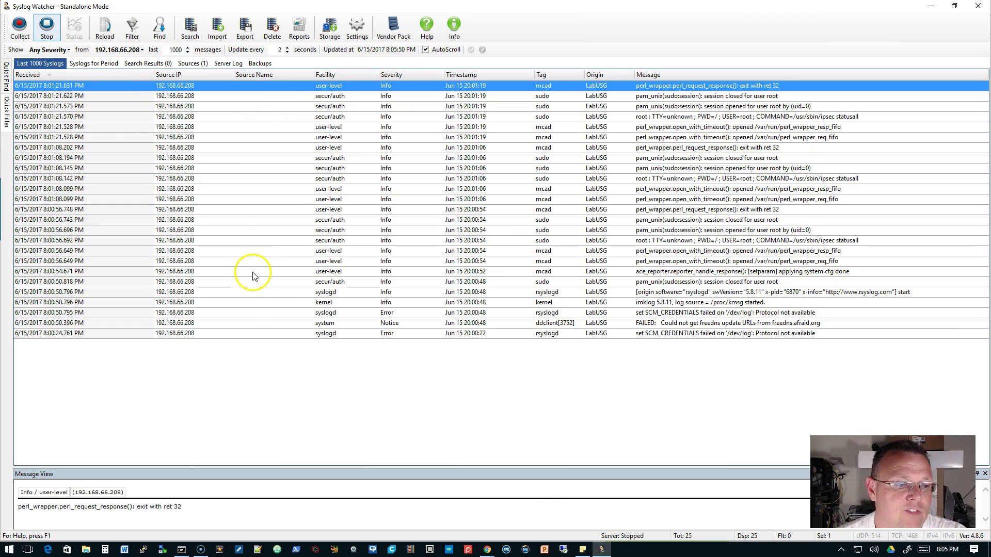
{"action": "key", "text": "ctrl+a"}
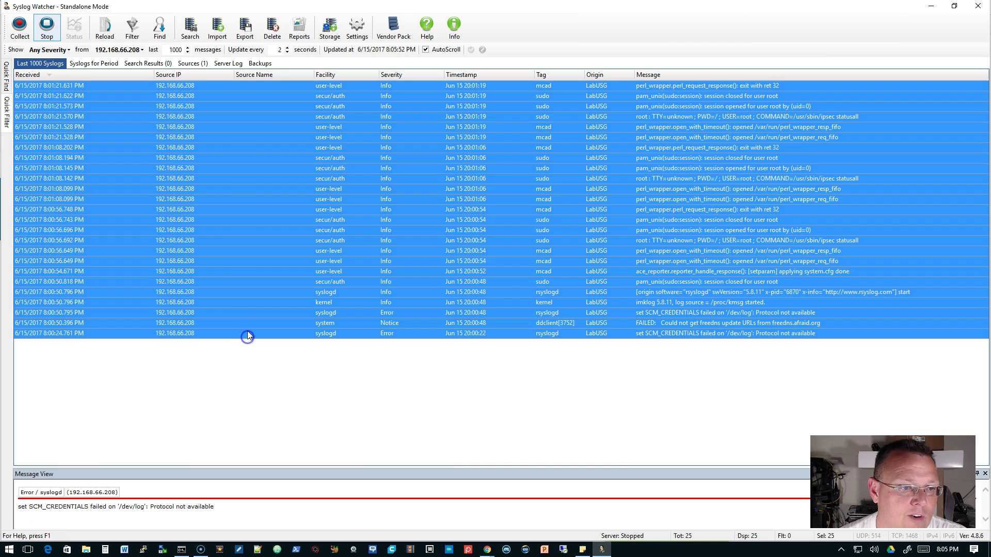
{"action": "left_click", "coordinate": [272, 28]}
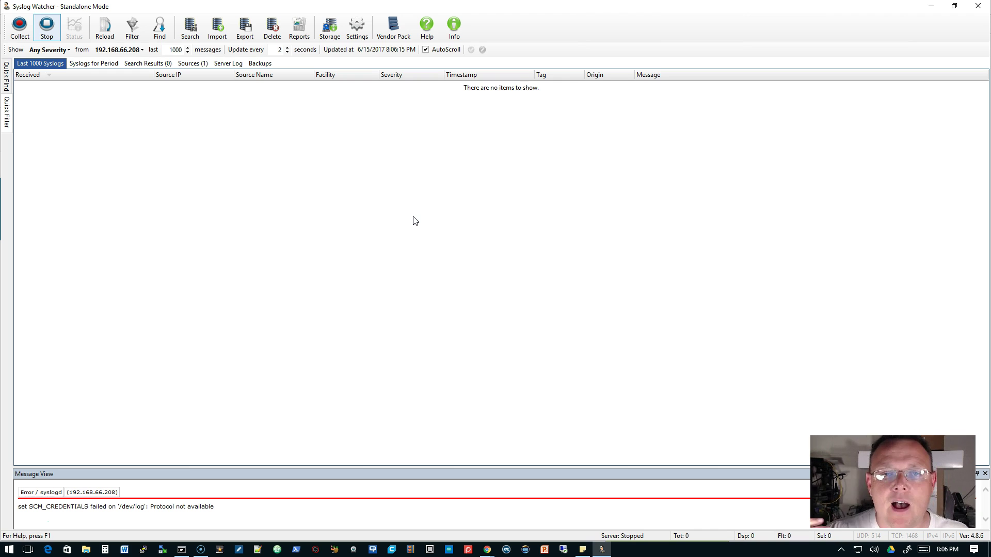
{"action": "left_click", "coordinate": [355, 31]}
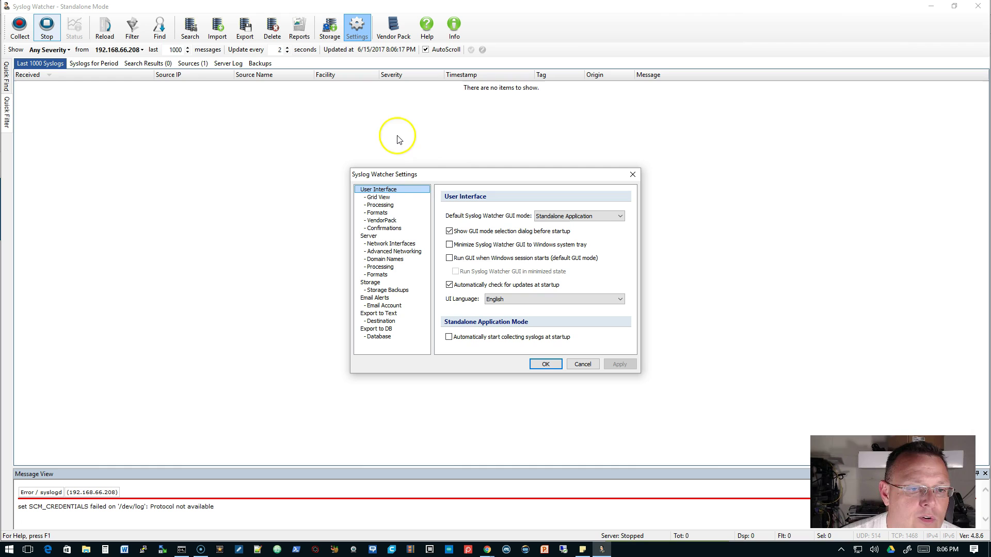
{"action": "left_click", "coordinate": [371, 282]}
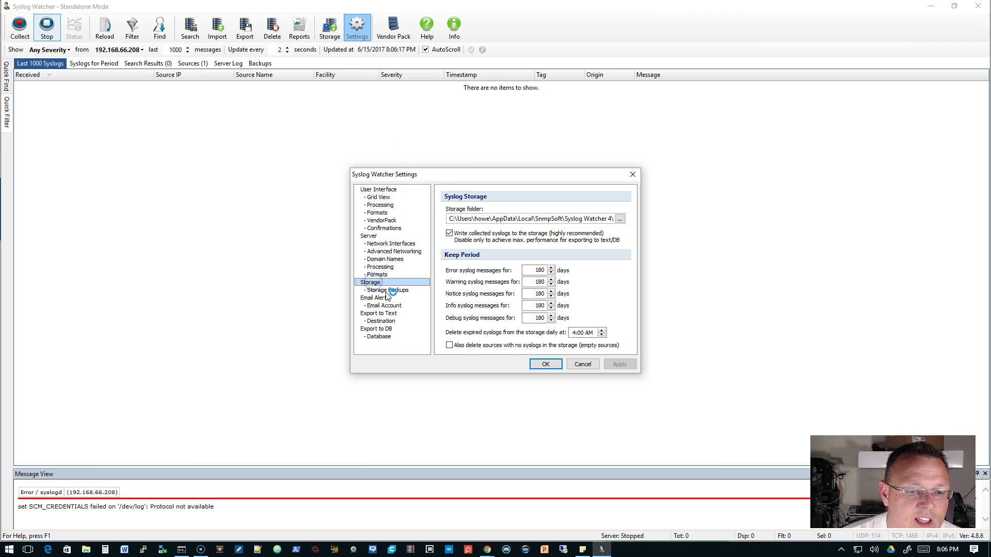
{"action": "left_click", "coordinate": [389, 291]}
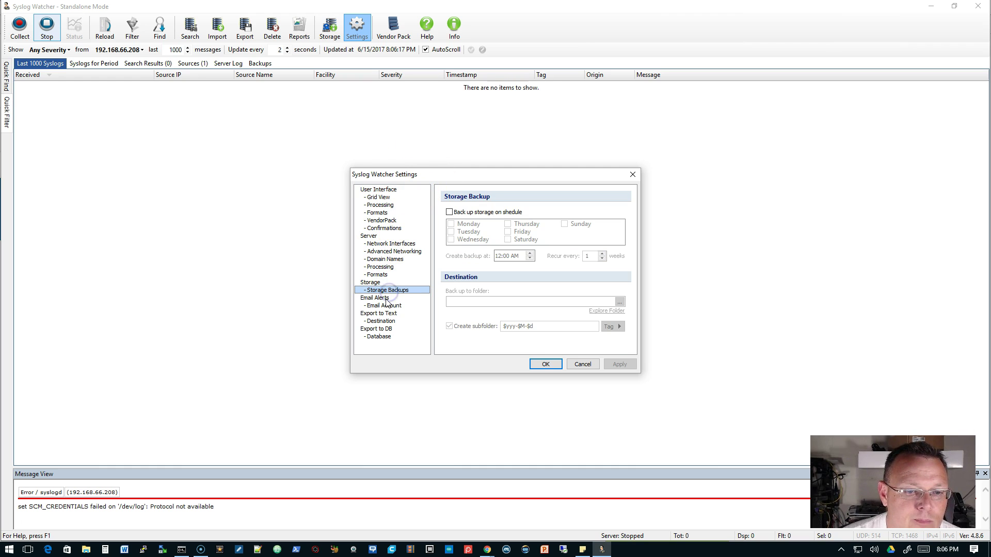
{"action": "left_click", "coordinate": [386, 298]}
{"action": "left_click", "coordinate": [389, 305]}
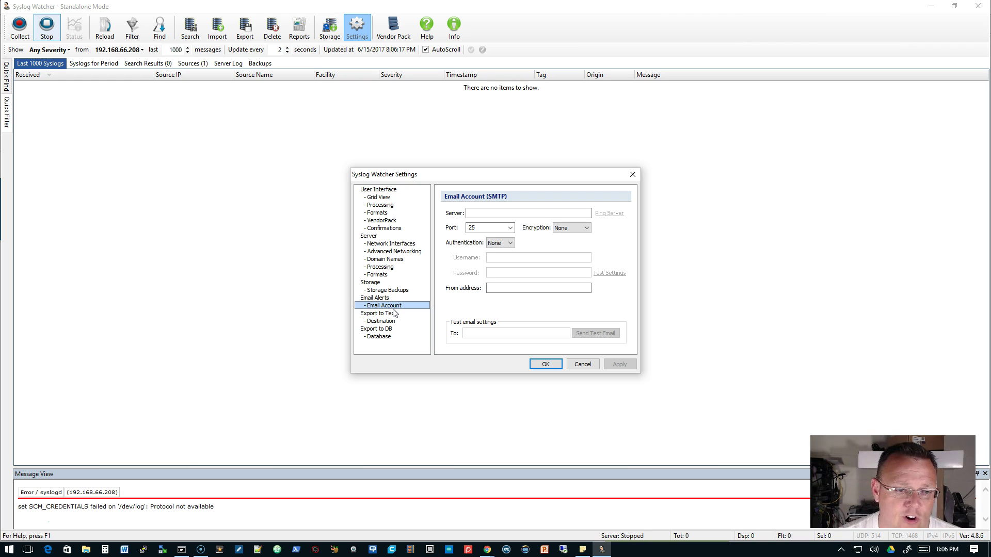
{"action": "left_click", "coordinate": [382, 336]}
{"action": "left_click", "coordinate": [384, 328]}
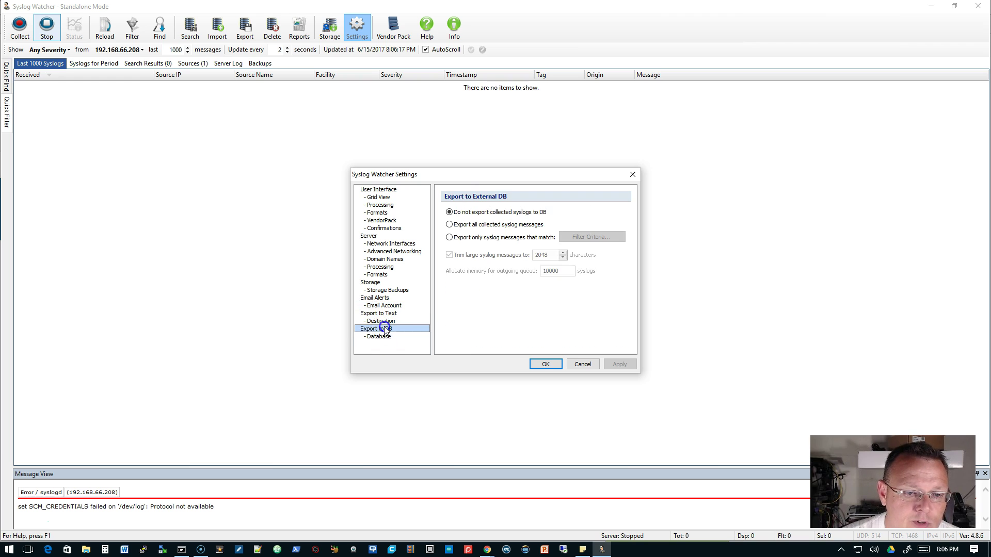
{"action": "left_click", "coordinate": [388, 251]}
{"action": "left_click", "coordinate": [380, 189]}
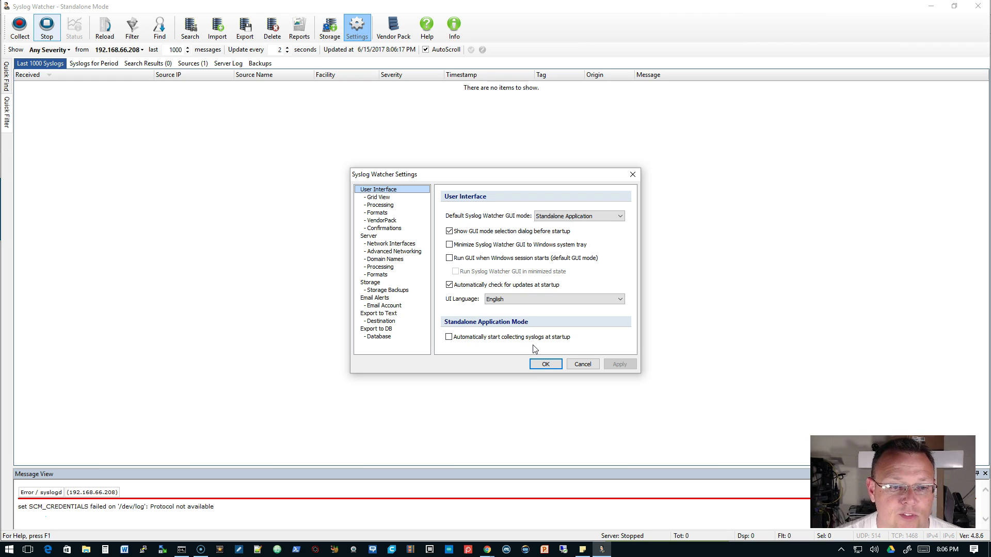
{"action": "left_click", "coordinate": [543, 364]}
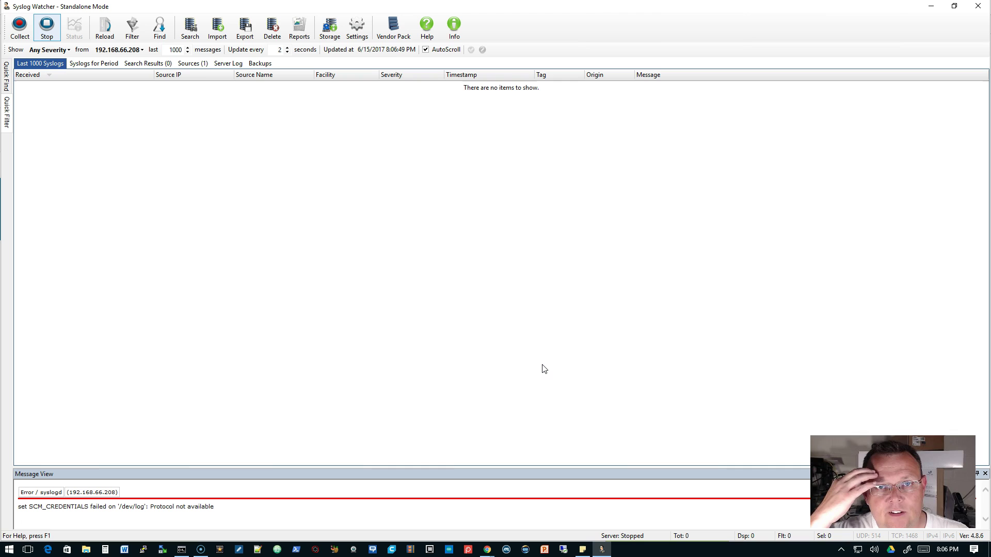
Start the Syslog Watcher server collecting messages, then minimize its window
{"action": "left_click", "coordinate": [466, 292]}
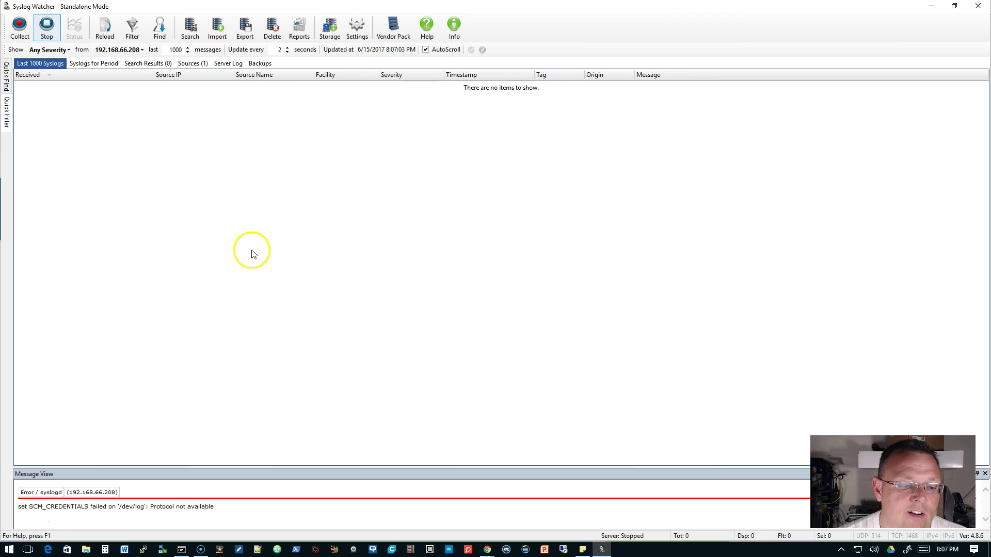
{"action": "left_click", "coordinate": [19, 34]}
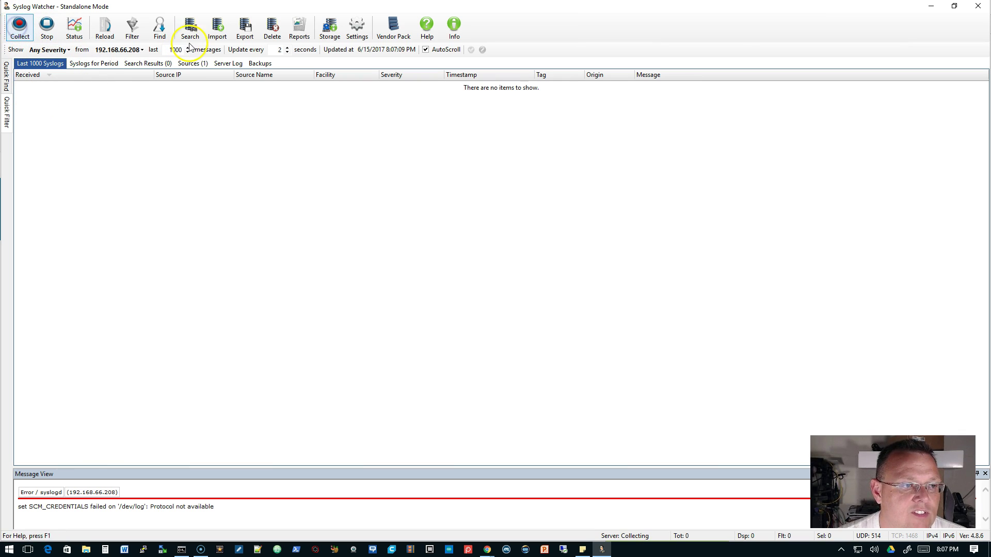
{"action": "left_click", "coordinate": [931, 8]}
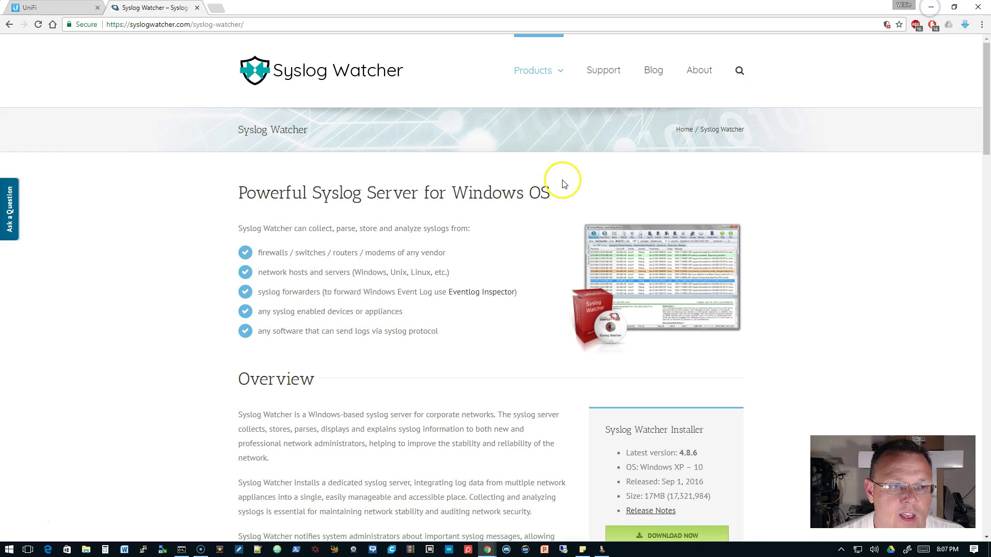
In UniFi site settings, enable remote syslog with remote IP address 192.168.66.39
{"action": "left_click", "coordinate": [72, 8]}
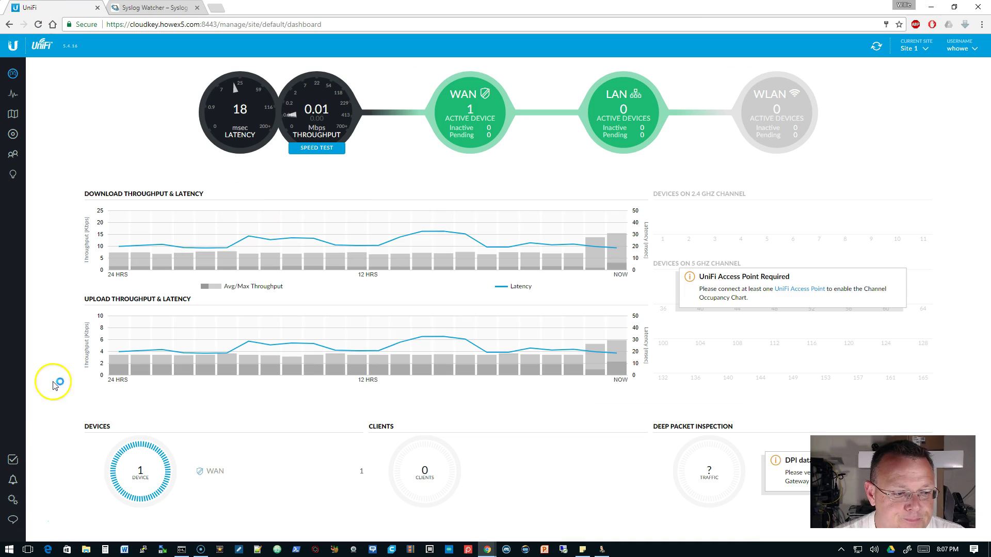
{"action": "left_click", "coordinate": [13, 500]}
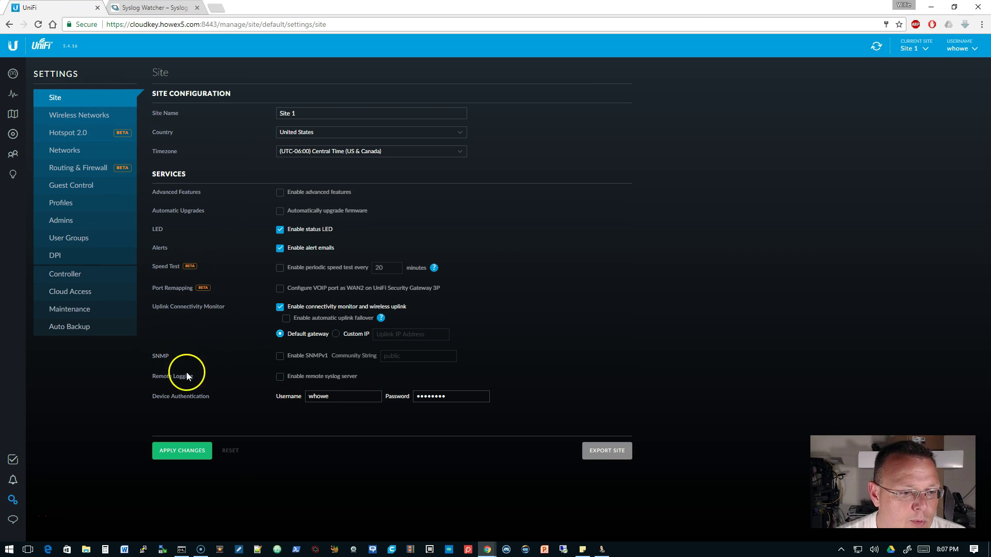
{"action": "left_click", "coordinate": [280, 377]}
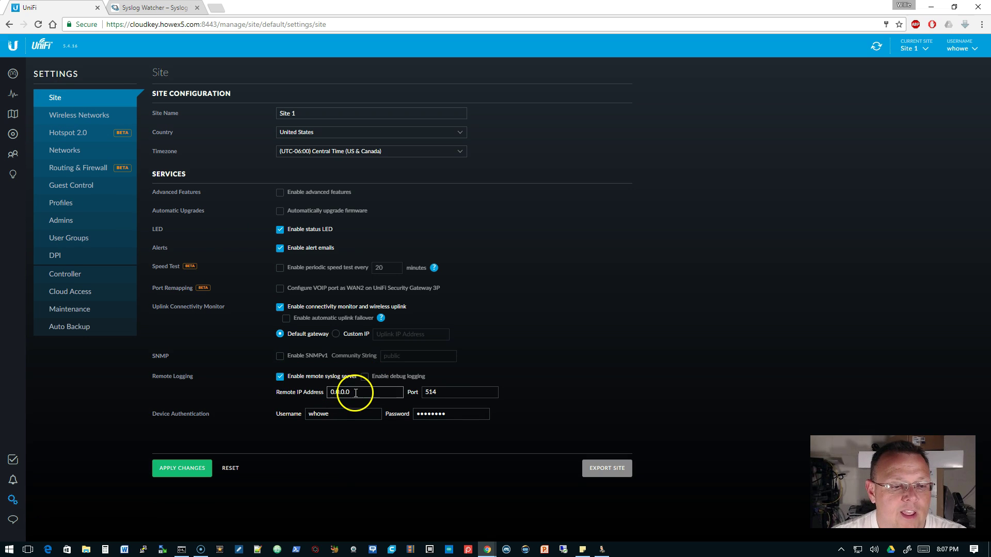
{"action": "left_click_drag", "start_coordinate": [354, 393], "coordinate": [314, 397]}
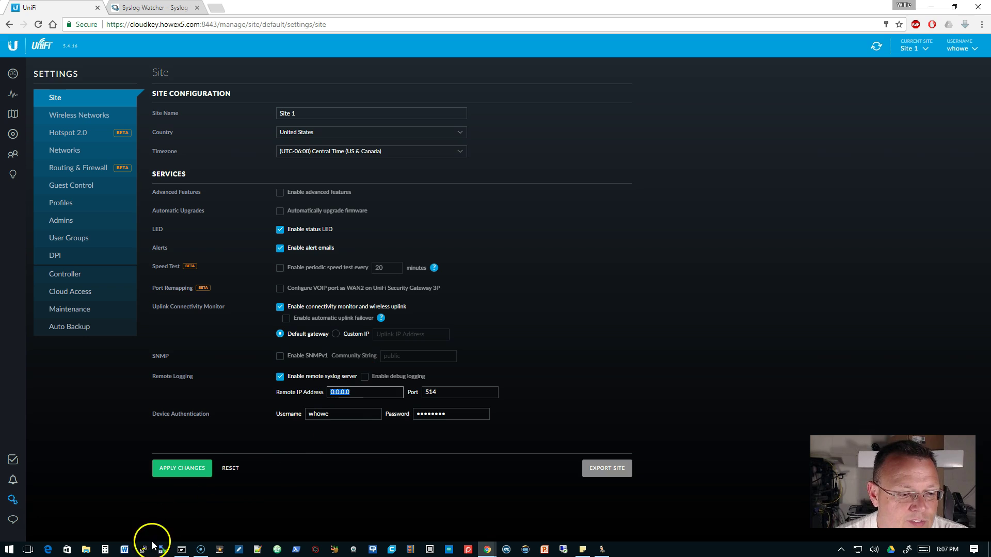
{"action": "left_click", "coordinate": [182, 549]}
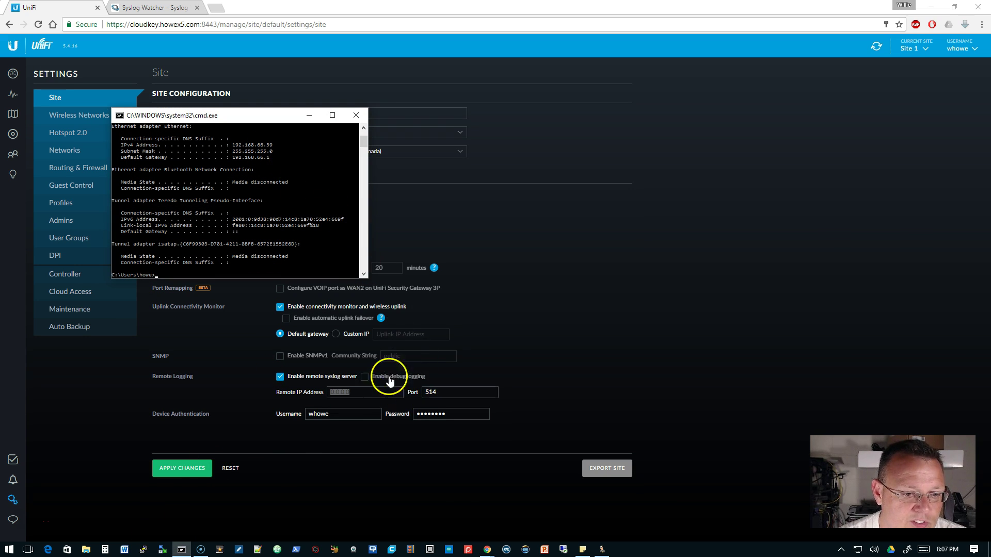
{"action": "left_click", "coordinate": [366, 391]}
{"action": "left_click_drag", "start_coordinate": [366, 391], "coordinate": [274, 387]}
{"action": "type", "text": "193"}
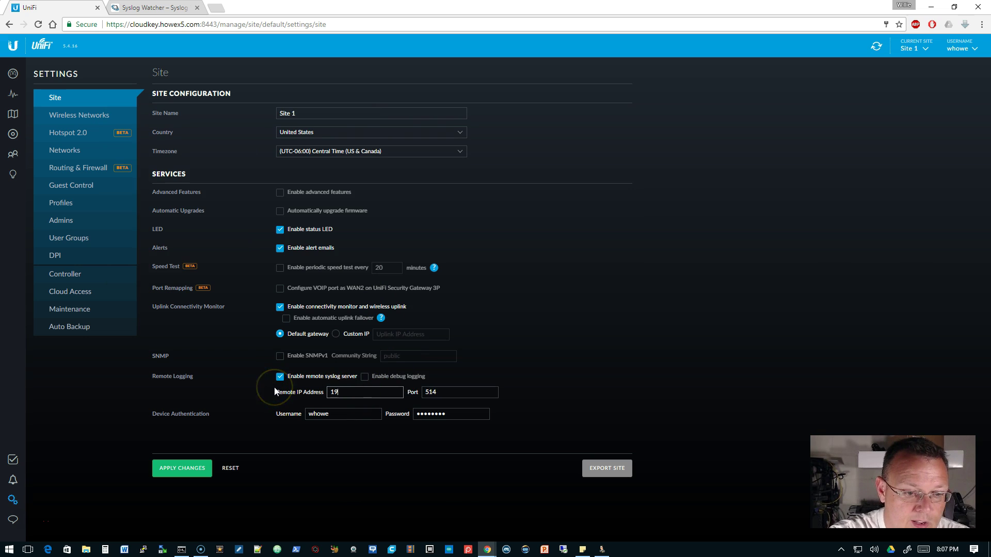
{"action": "key", "text": "BackSpace"}
{"action": "type", "text": "2.168."}
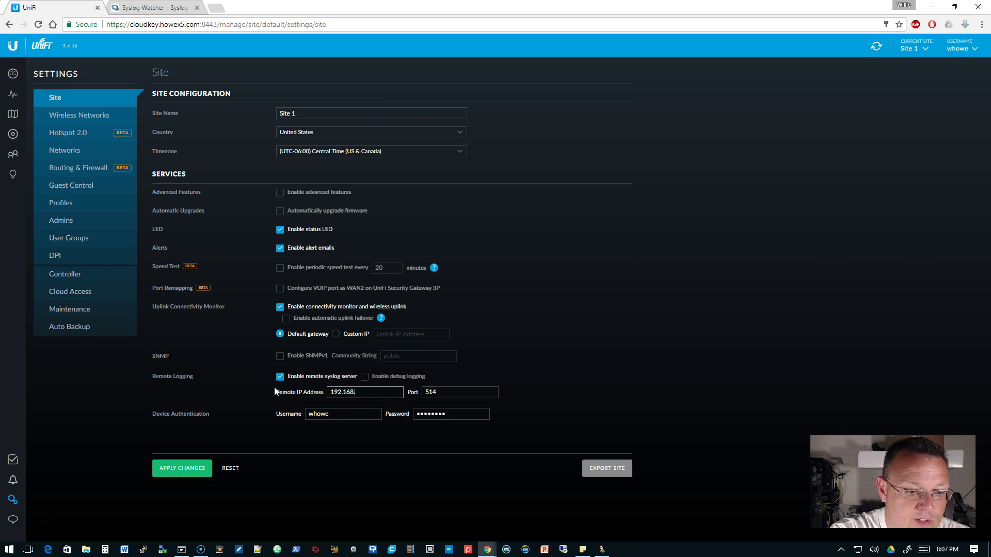
{"action": "type", "text": "66.39"}
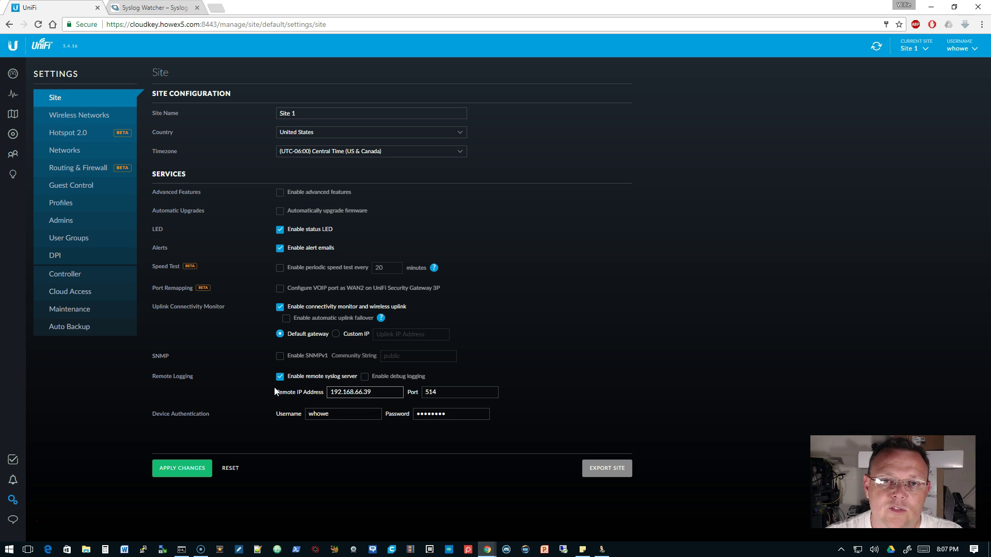
Set the remote syslog port to 514, enable debug logging, and apply the changes
{"action": "left_click", "coordinate": [447, 390]}
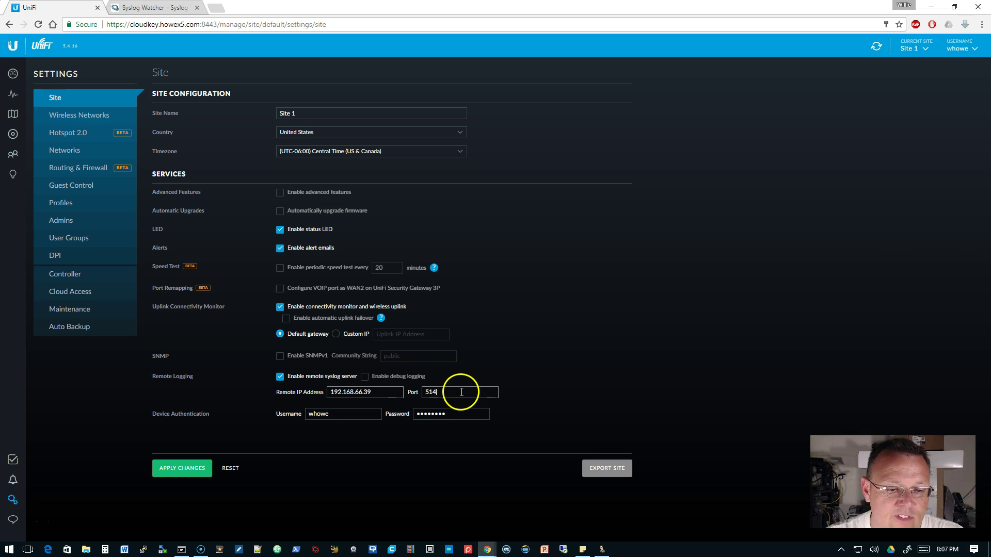
{"action": "key", "text": "BackSpace"}
{"action": "key", "text": "BackSpace"}
{"action": "key", "text": "BackSpace"}
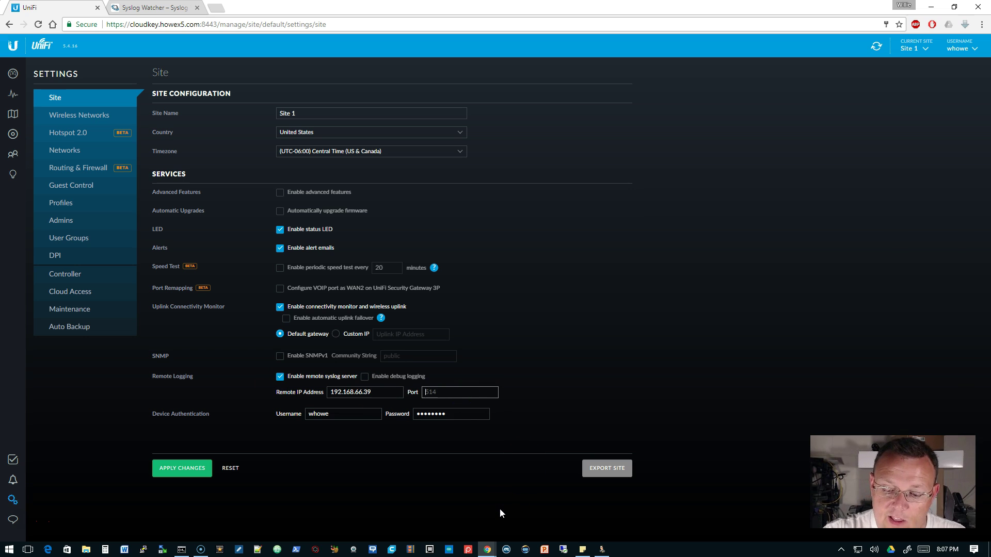
{"action": "type", "text": "514"}
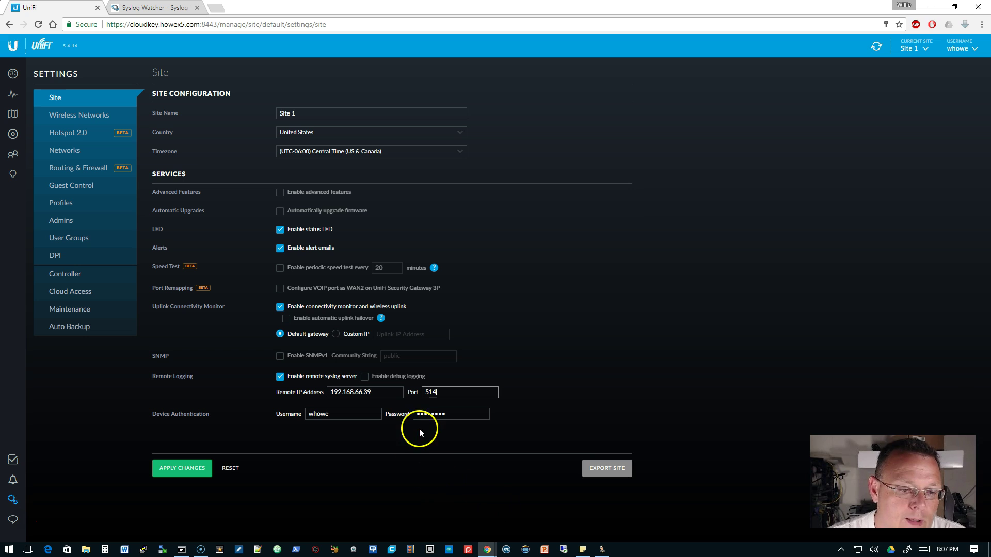
{"action": "left_click", "coordinate": [368, 381]}
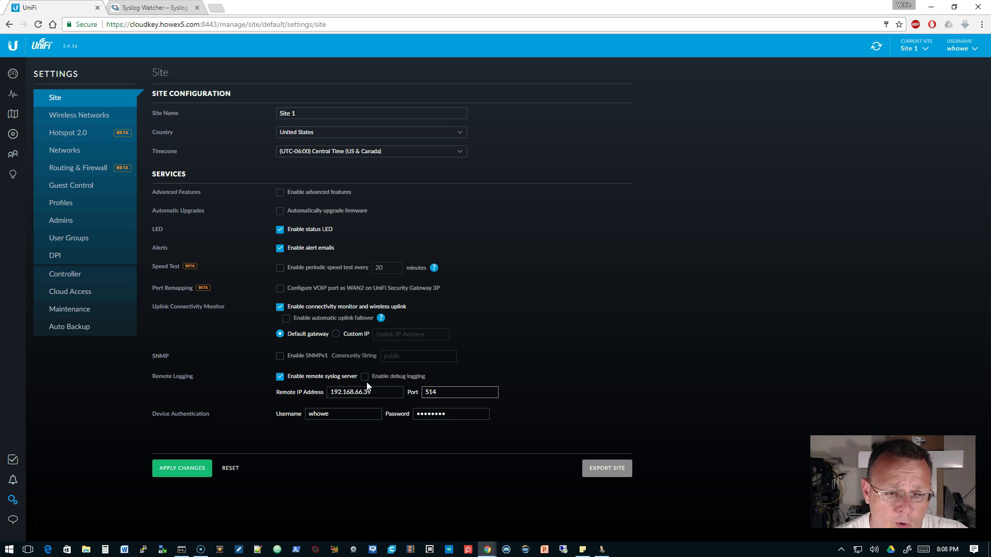
{"action": "left_click", "coordinate": [366, 380]}
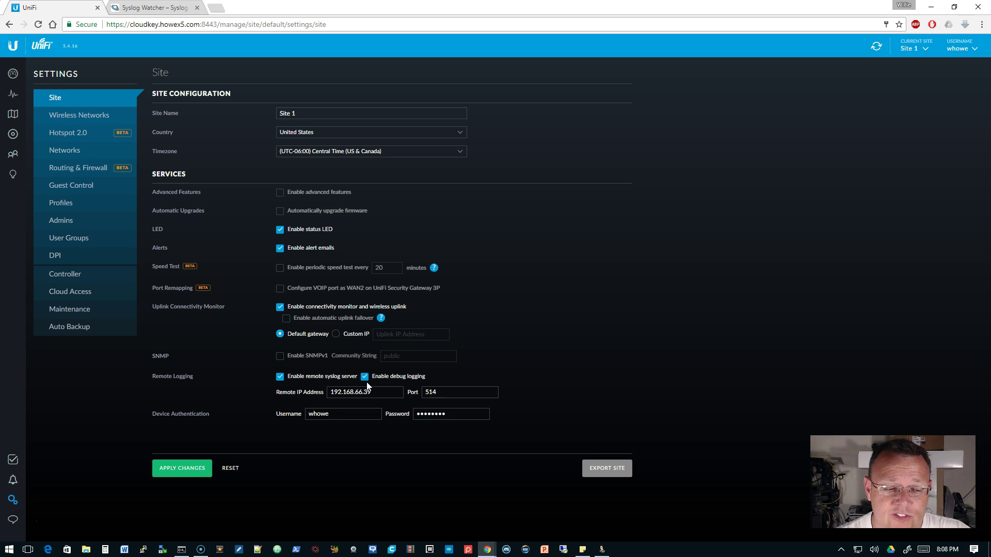
{"action": "left_click", "coordinate": [174, 471]}
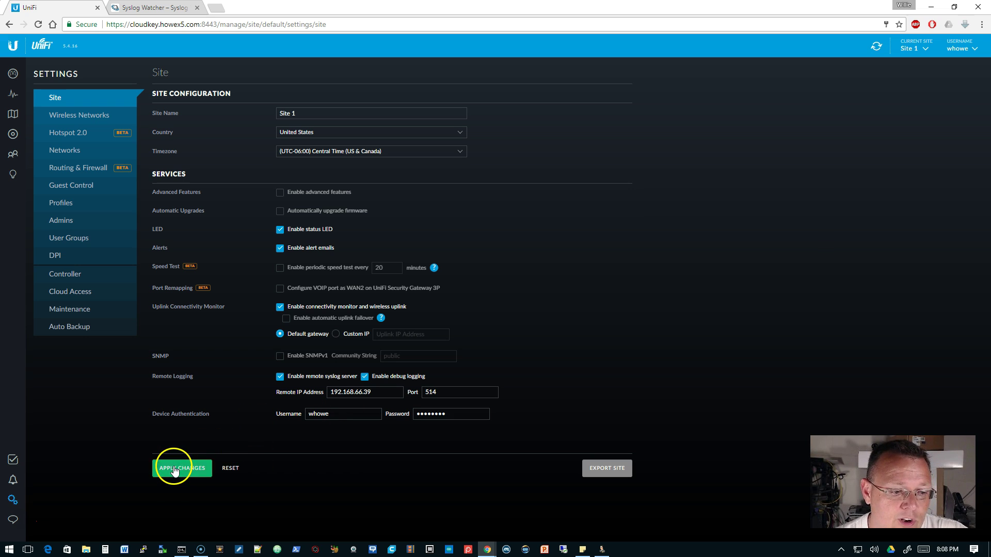
Bring Syslog Watcher forward to view messages arriving from 192.168.66.208
{"action": "left_click", "coordinate": [602, 548]}
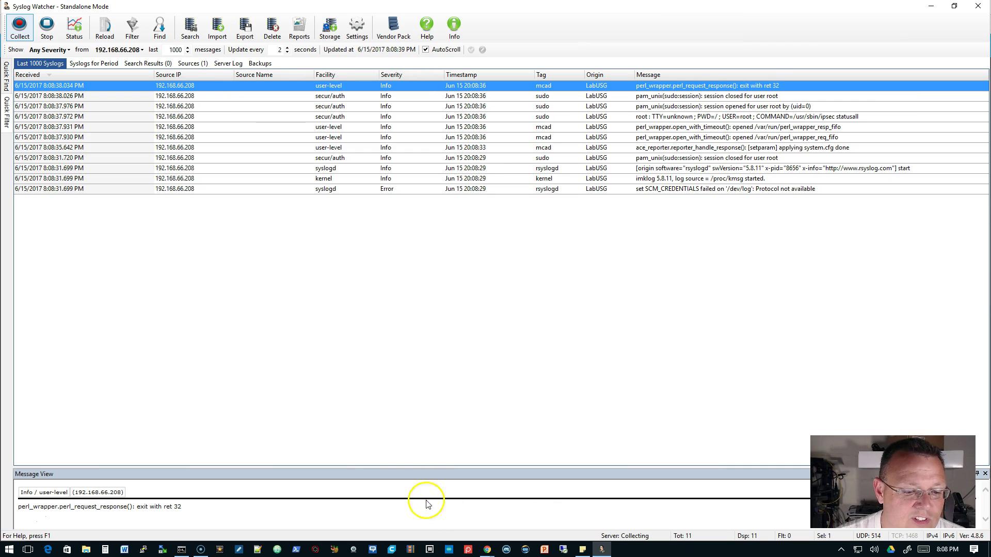
Confirm the LabUSG gateway's WAN IP is 192.168.66.208 in its UniFi device properties
{"action": "mouse_move", "coordinate": [487, 549]}
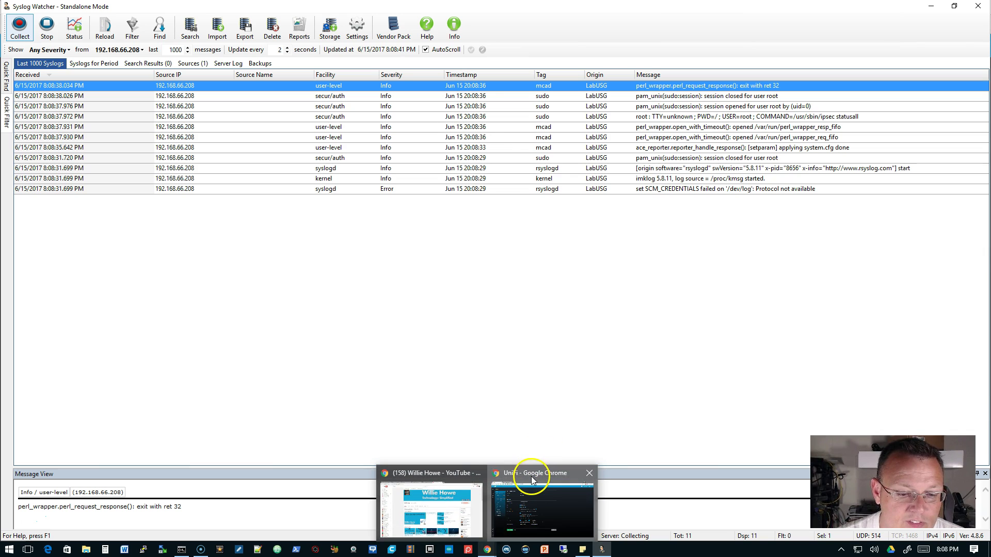
{"action": "left_click", "coordinate": [531, 476]}
{"action": "left_click", "coordinate": [13, 134]}
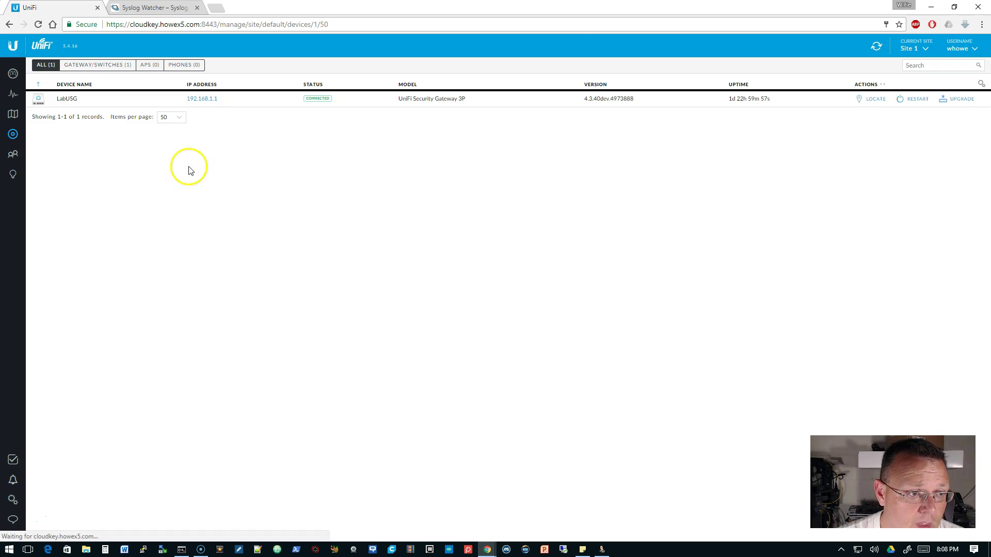
{"action": "left_click", "coordinate": [126, 98]}
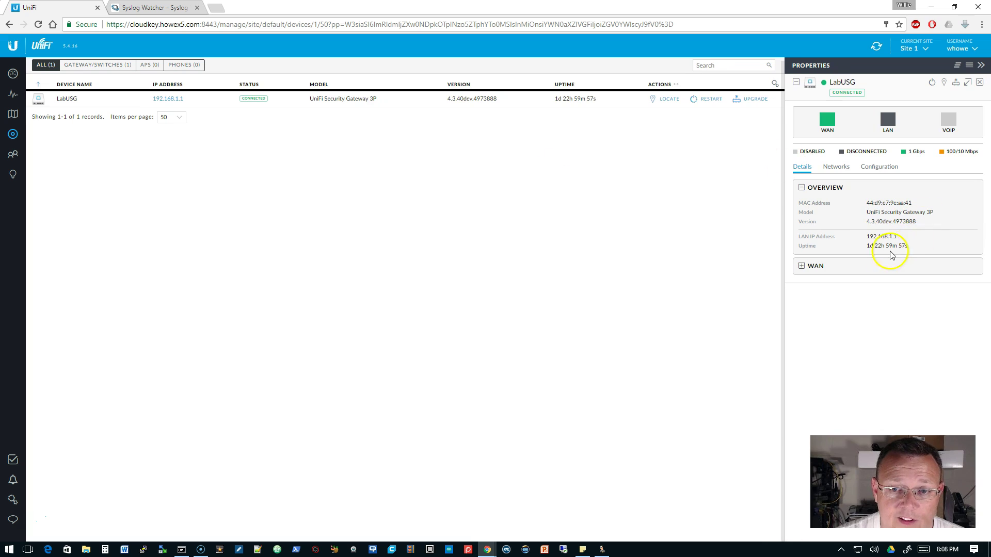
{"action": "left_click", "coordinate": [814, 265]}
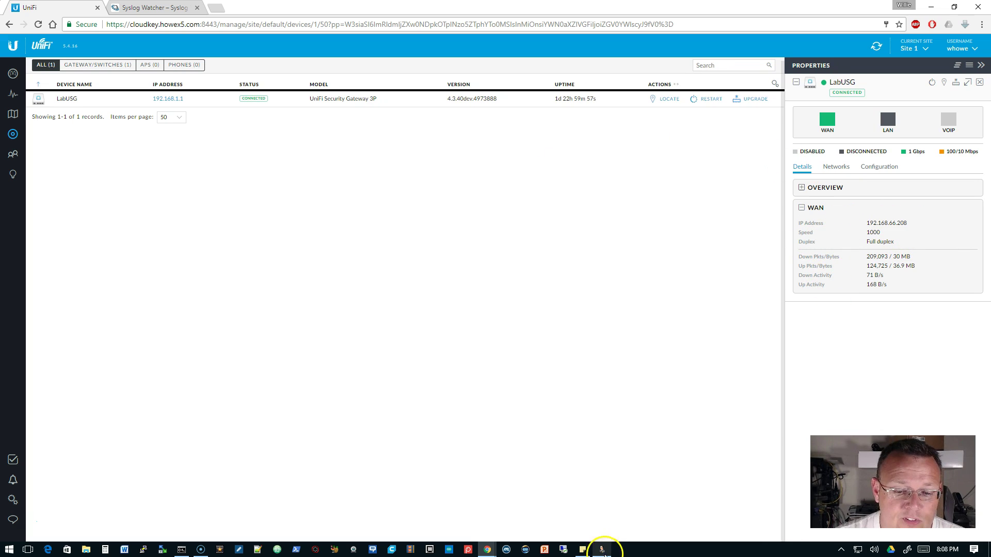
Read several of the 52 LabUSG messages, including ddclient warnings, in the Message View pane
{"action": "left_click", "coordinate": [602, 550]}
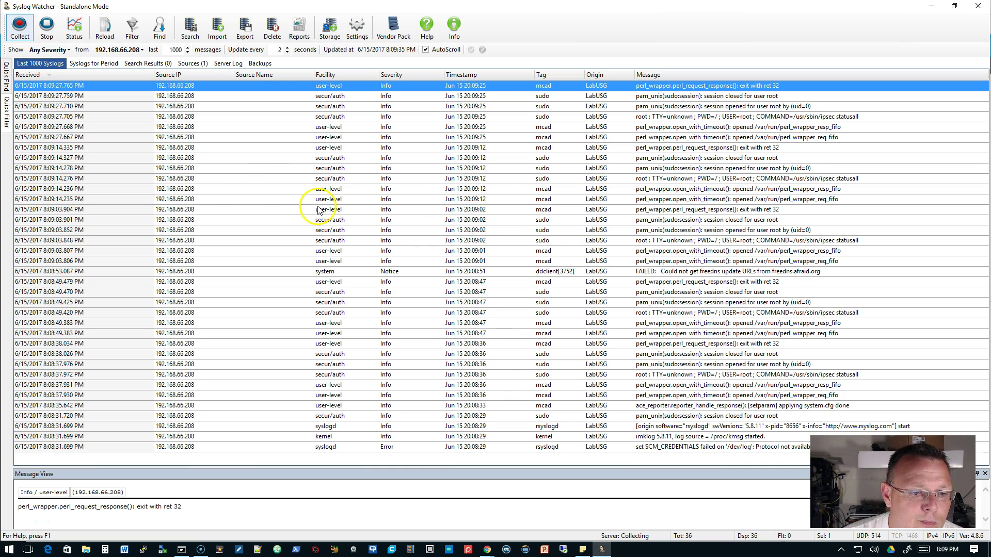
{"action": "left_click", "coordinate": [297, 147]}
{"action": "left_click", "coordinate": [308, 116]}
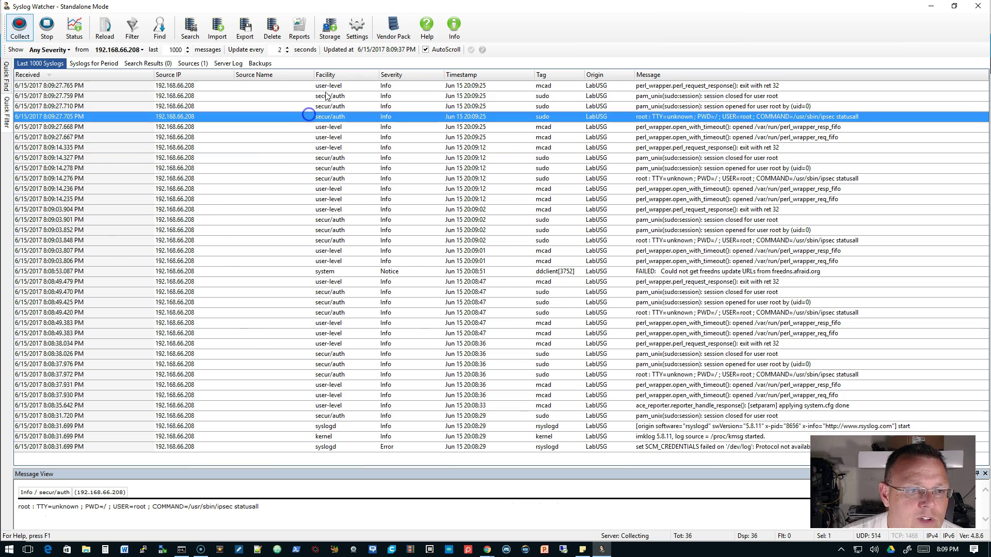
{"action": "left_click", "coordinate": [326, 96]}
{"action": "left_click", "coordinate": [332, 86]}
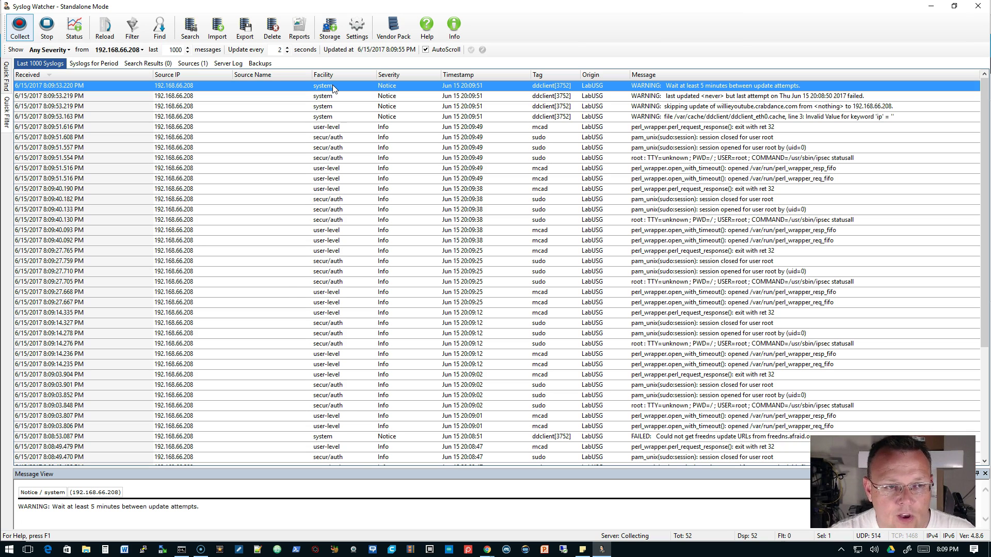
{"action": "scroll", "coordinate": [302, 295], "scroll_direction": "down", "scroll_amount": 5}
{"action": "scroll", "coordinate": [304, 298], "scroll_direction": "up", "scroll_amount": 5}
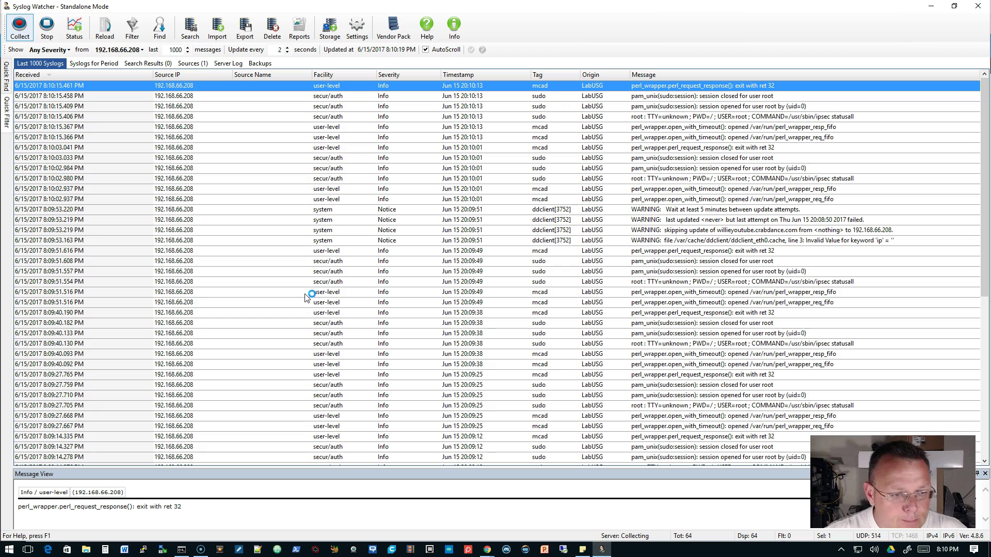
{"action": "scroll", "coordinate": [350, 332], "scroll_direction": "down", "scroll_amount": 2}
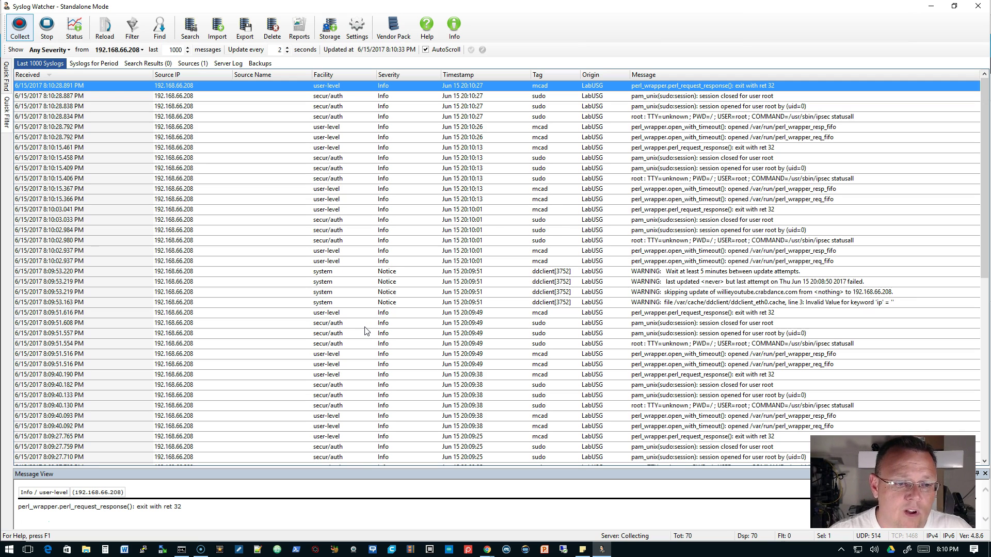
{"action": "left_click", "coordinate": [413, 281]}
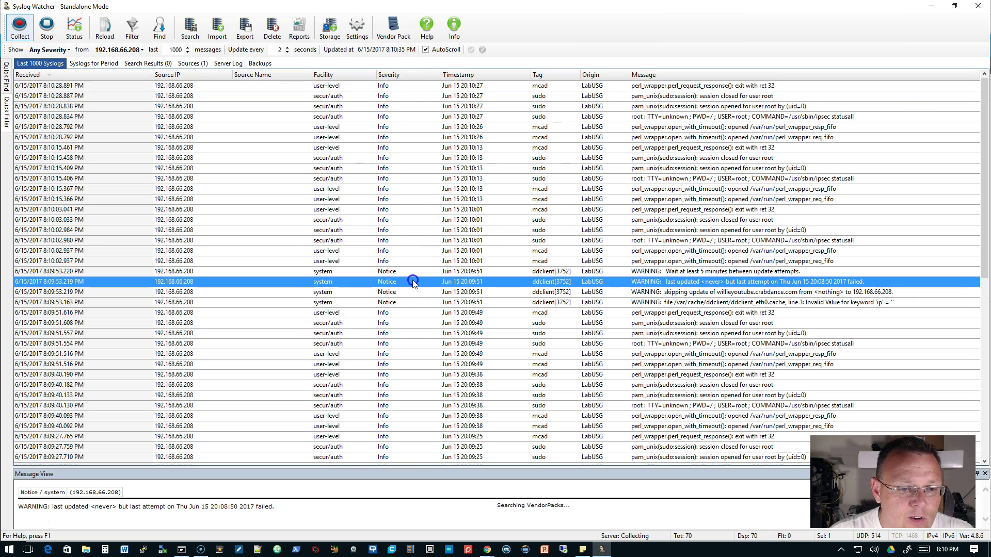
{"action": "scroll", "coordinate": [438, 354], "scroll_direction": "down", "scroll_amount": 4}
{"action": "scroll", "coordinate": [437, 354], "scroll_direction": "down", "scroll_amount": 7}
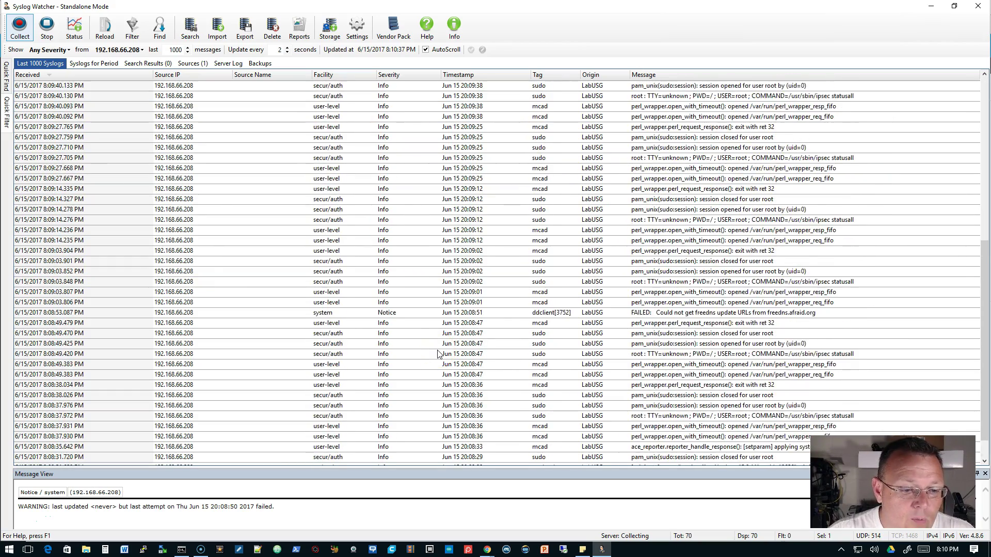
{"action": "left_click", "coordinate": [419, 446]}
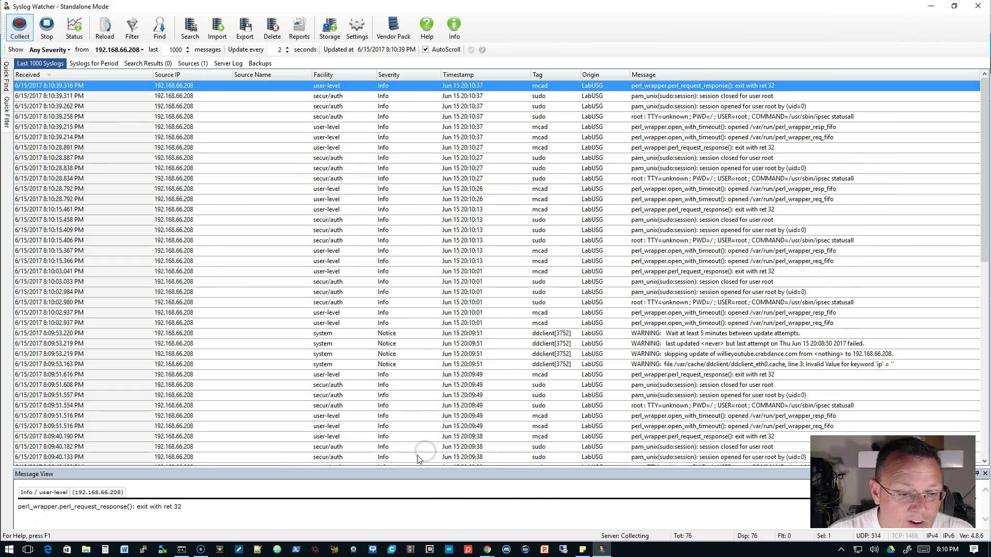